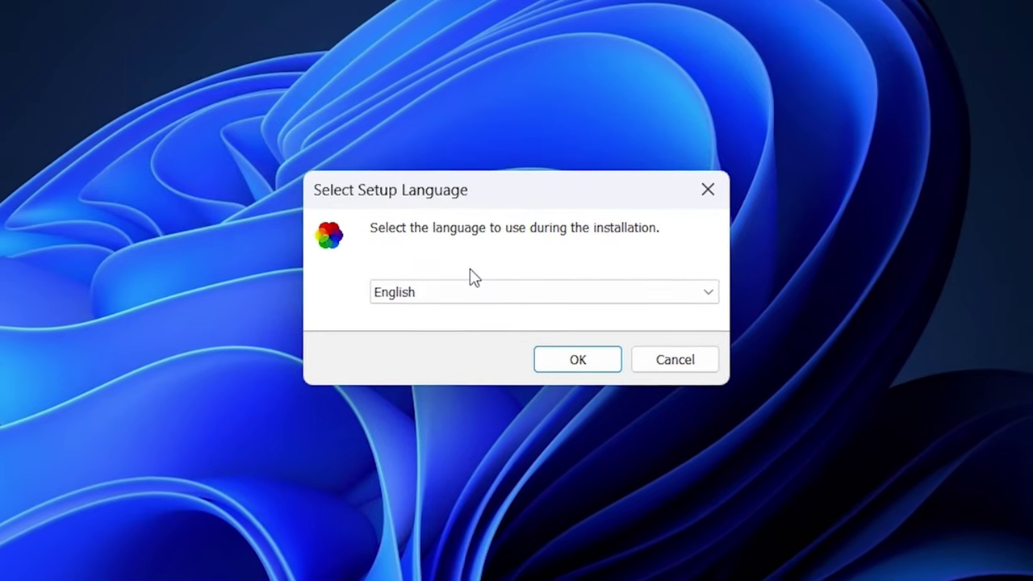
Install Lively Wallpaper in English, accepting the license and keeping the desktop shortcut, and launch it on finishing.
{"action": "left_click", "coordinate": [542, 328]}
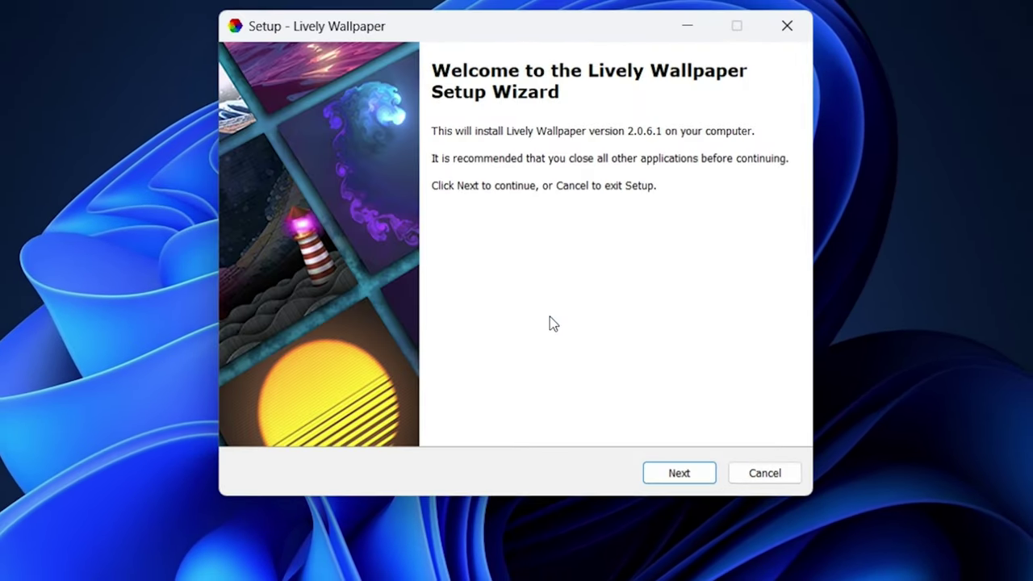
{"action": "left_click", "coordinate": [655, 476]}
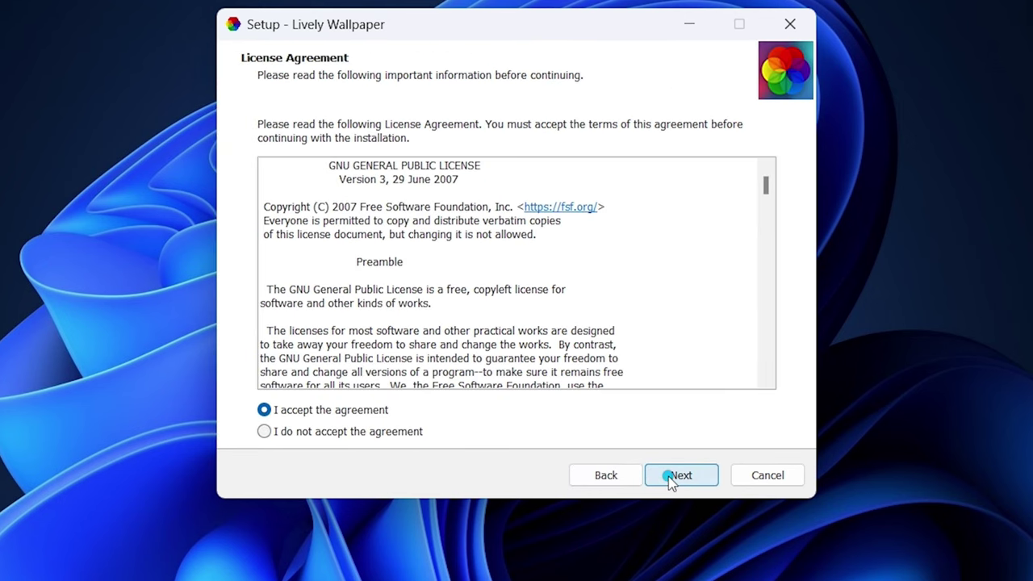
{"action": "left_click", "coordinate": [669, 476]}
{"action": "left_click", "coordinate": [668, 477]}
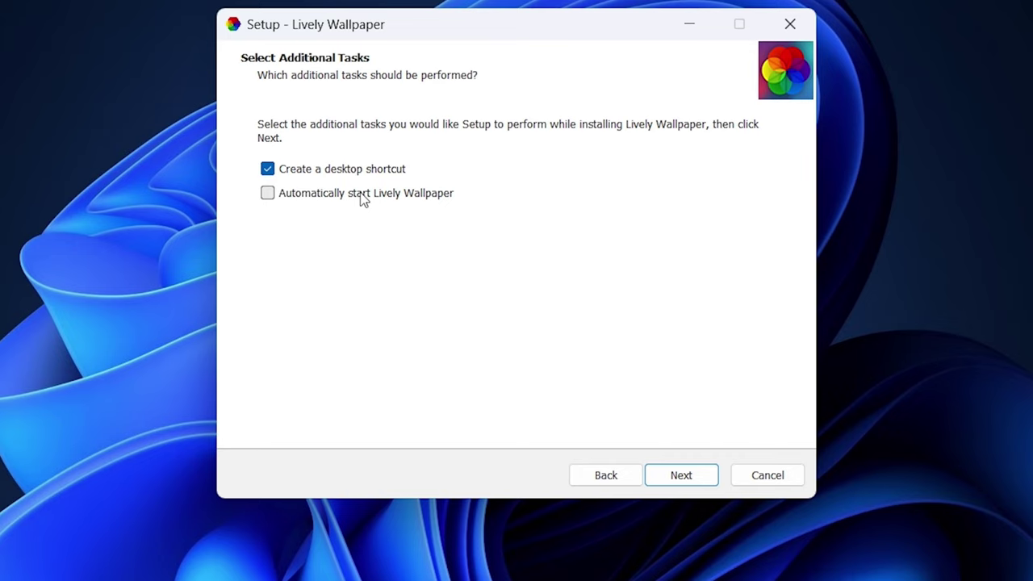
{"action": "left_click", "coordinate": [695, 476]}
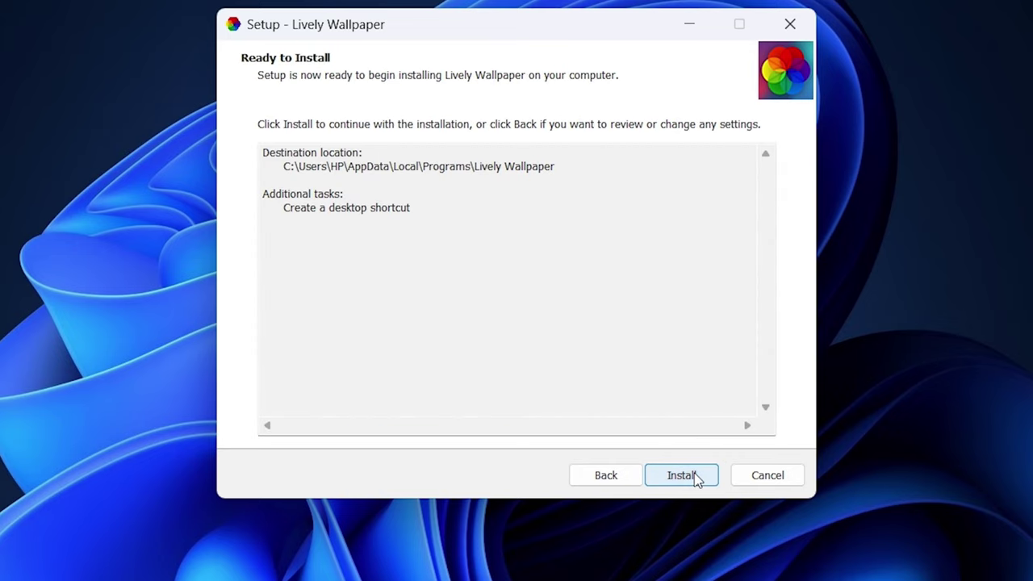
{"action": "left_click", "coordinate": [696, 476]}
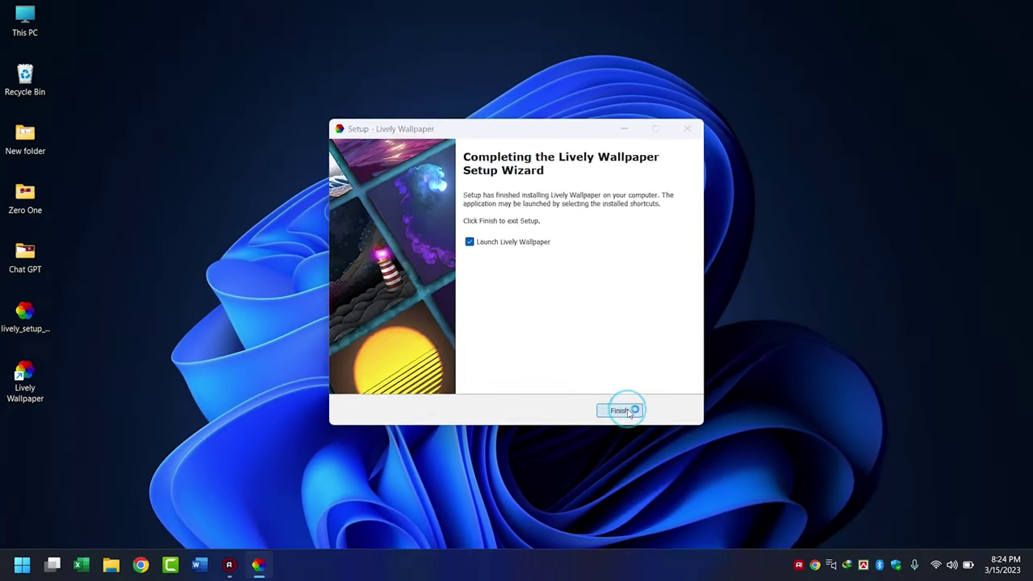
{"action": "left_click", "coordinate": [694, 476]}
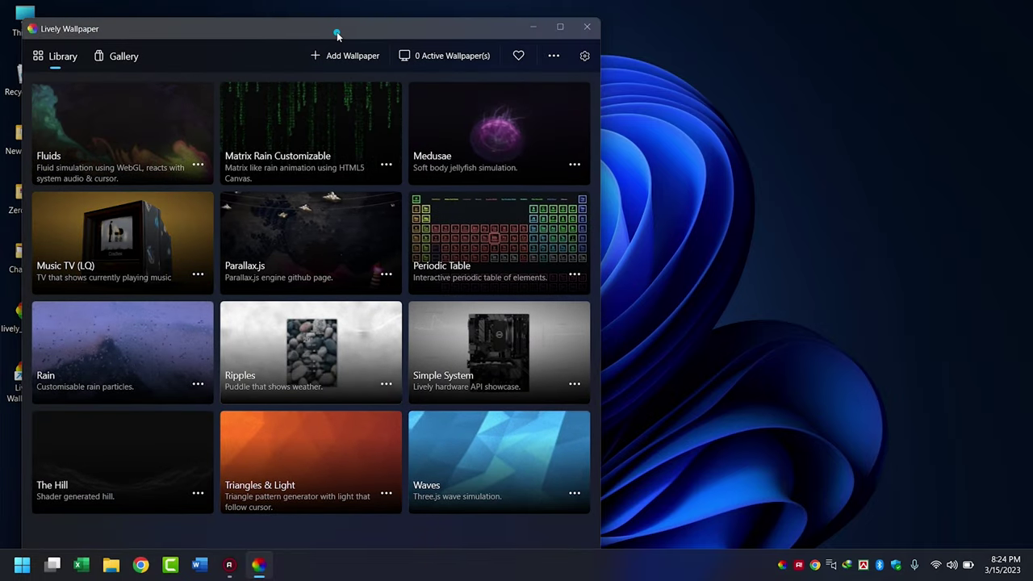
Set the Rain wallpaper from the library as the desktop background and view it on the uncovered desktop.
{"action": "left_click_drag", "start_coordinate": [336, 32], "coordinate": [540, 28]}
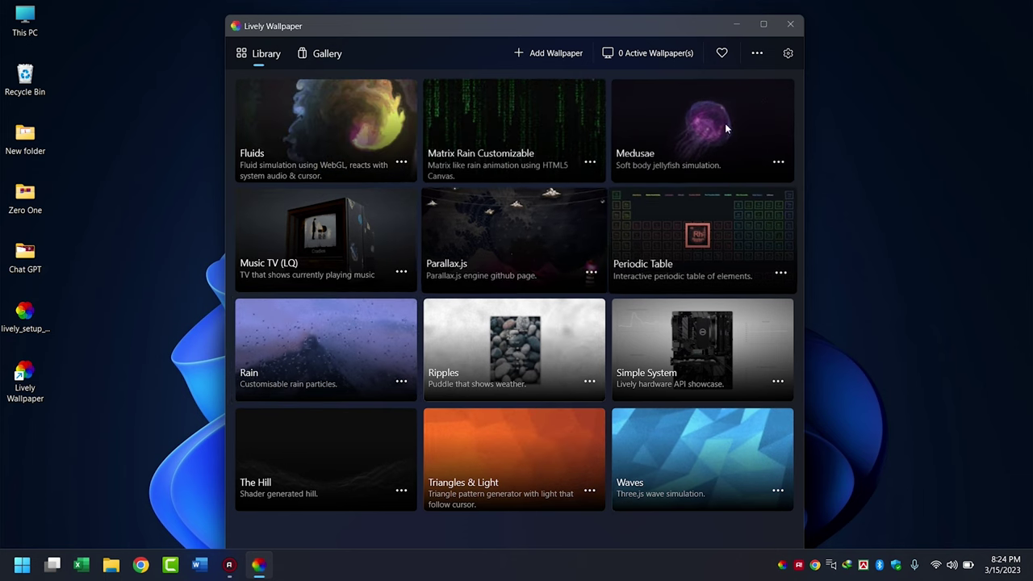
{"action": "left_click", "coordinate": [350, 357]}
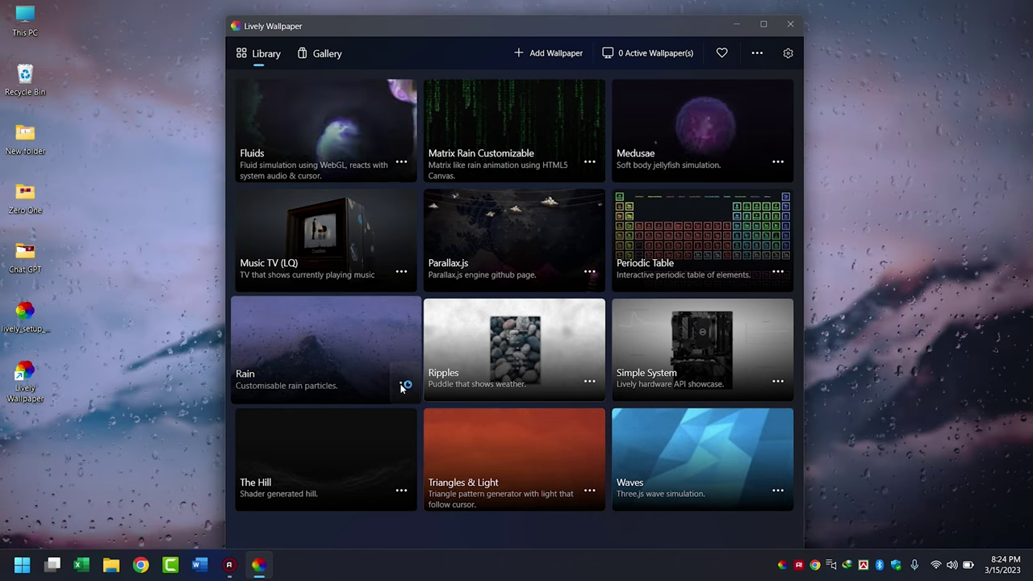
{"action": "left_click", "coordinate": [403, 383]}
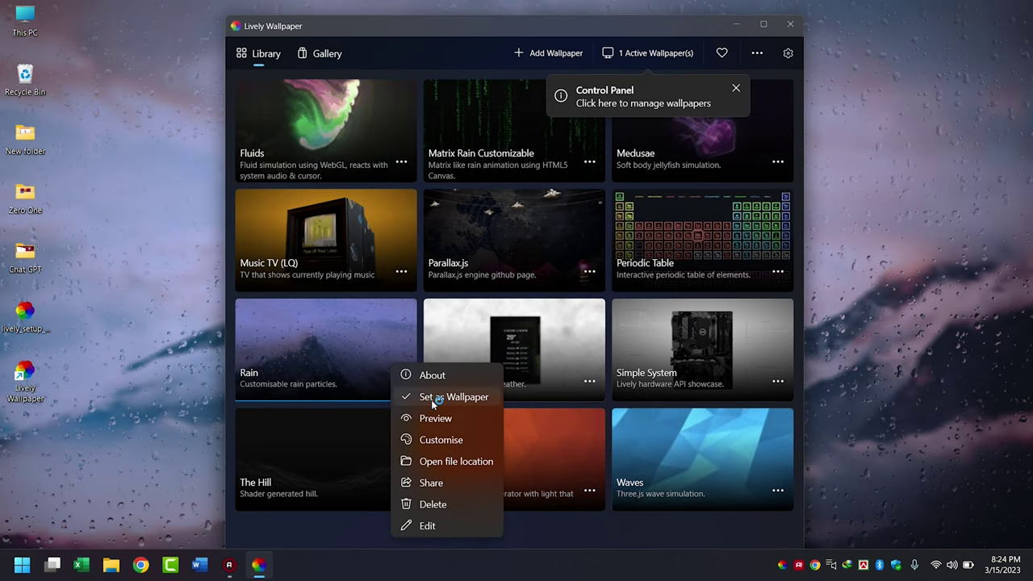
{"action": "left_click", "coordinate": [737, 26]}
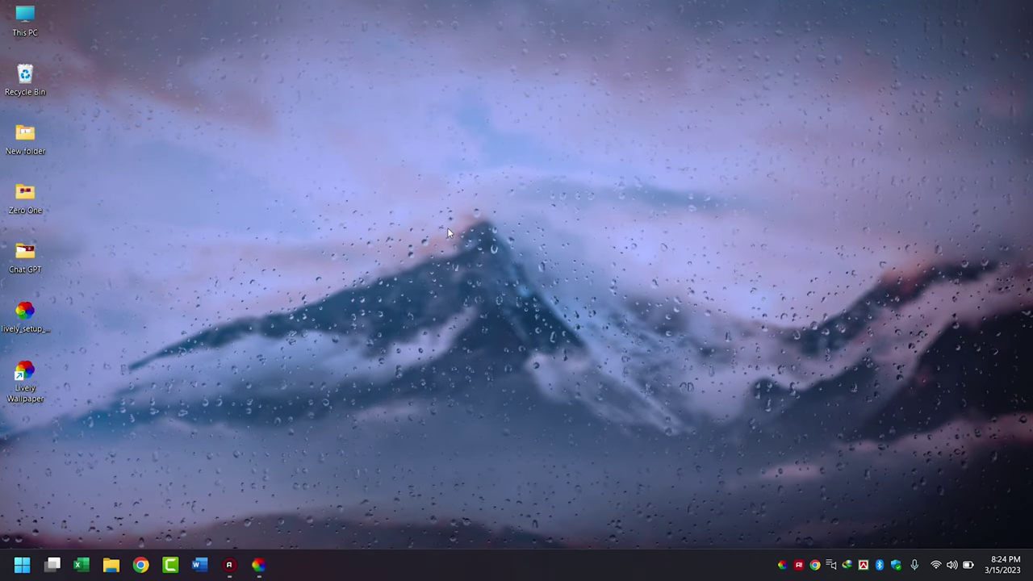
{"action": "left_click", "coordinate": [258, 565]}
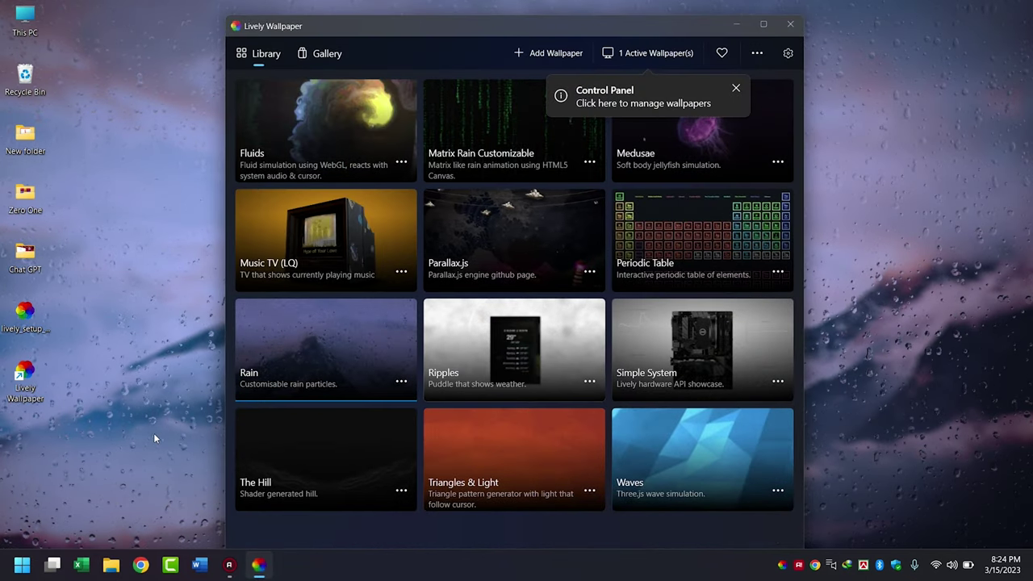
Switch to Chrome, search Google for pixabay and open the Pixabay website.
{"action": "left_click", "coordinate": [140, 564]}
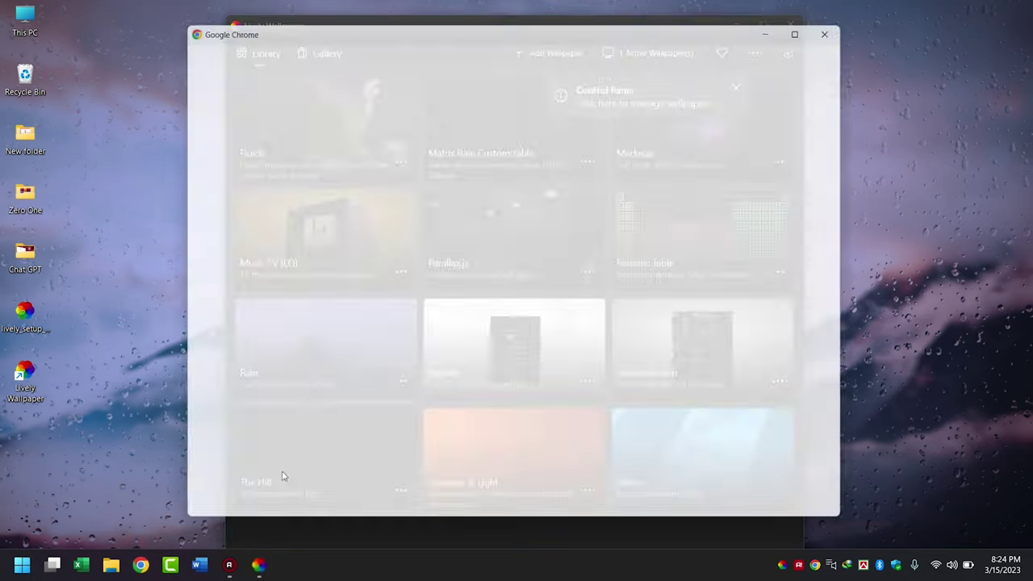
{"action": "left_click", "coordinate": [550, 276]}
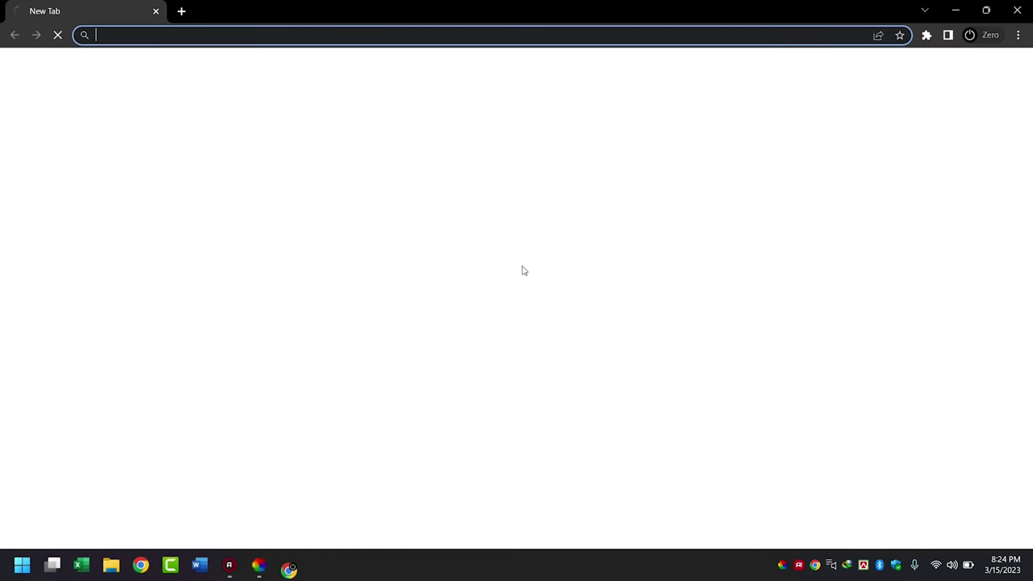
{"action": "left_click", "coordinate": [402, 32]}
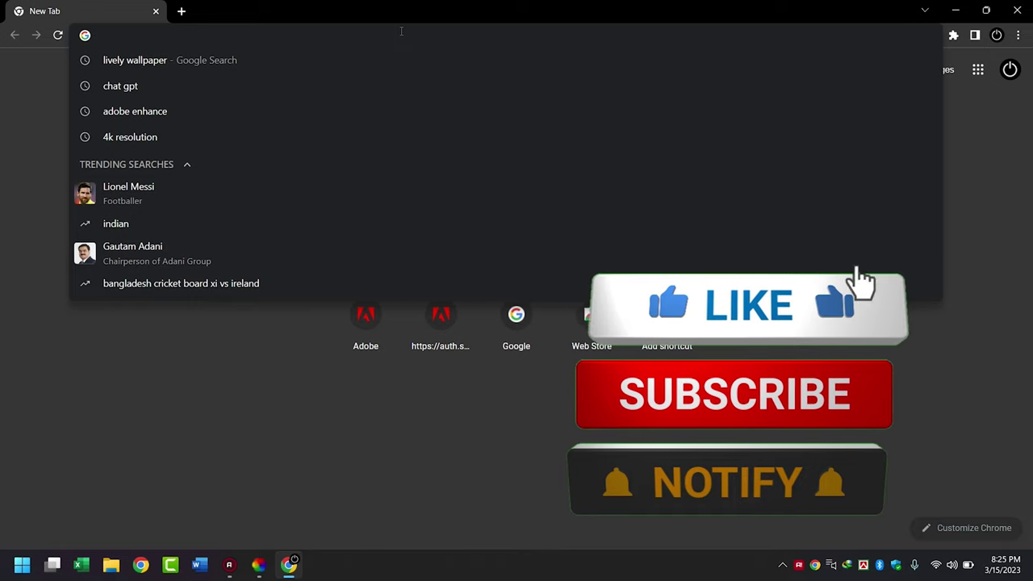
{"action": "type", "text": "pi"}
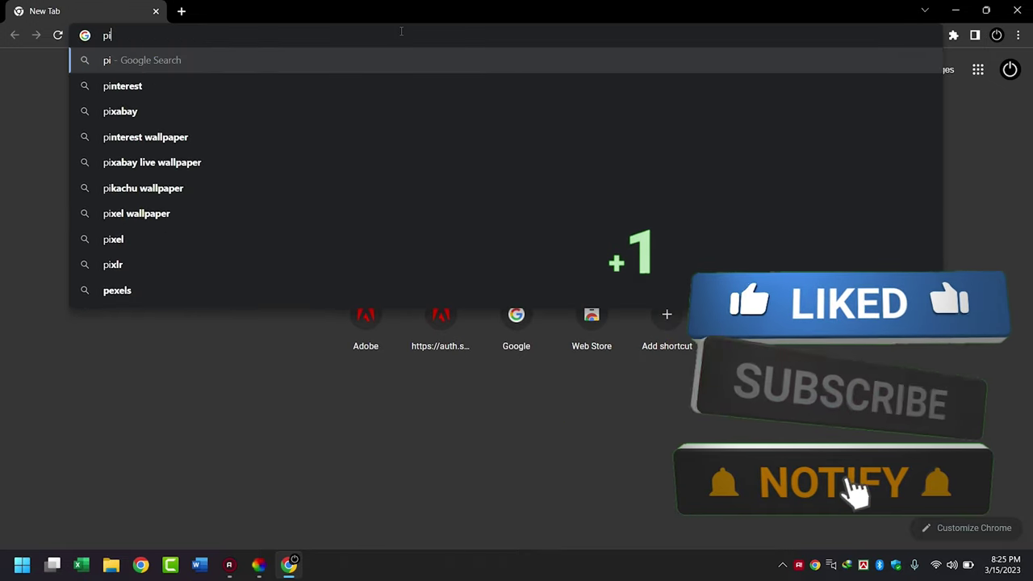
{"action": "type", "text": "x bay"}
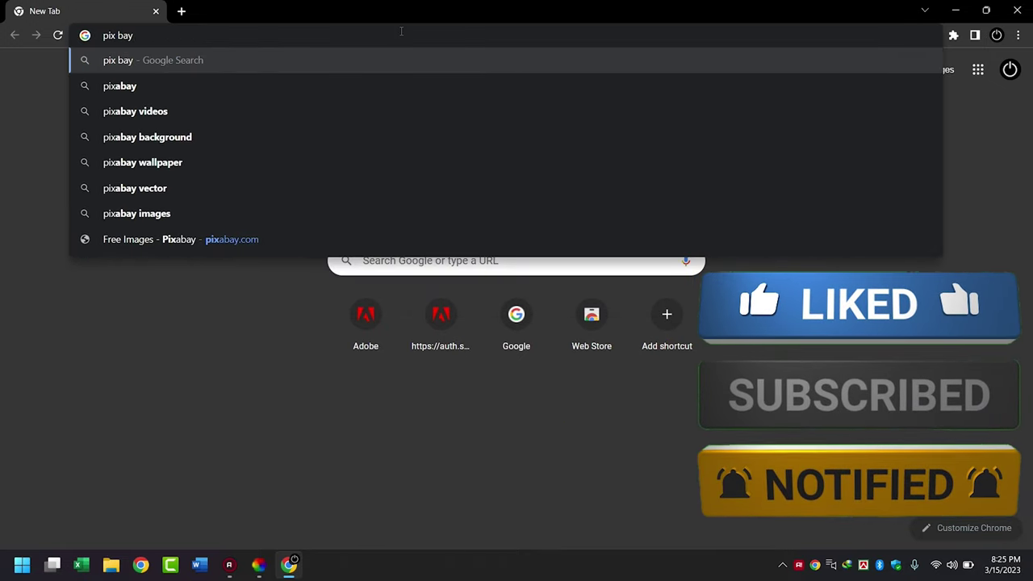
{"action": "left_click", "coordinate": [275, 84]}
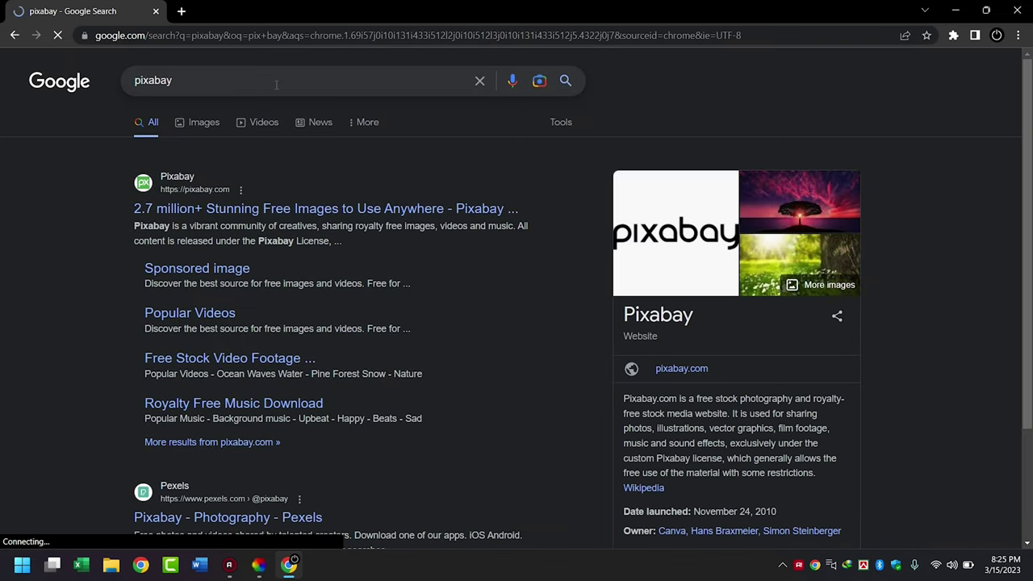
{"action": "left_click", "coordinate": [250, 207]}
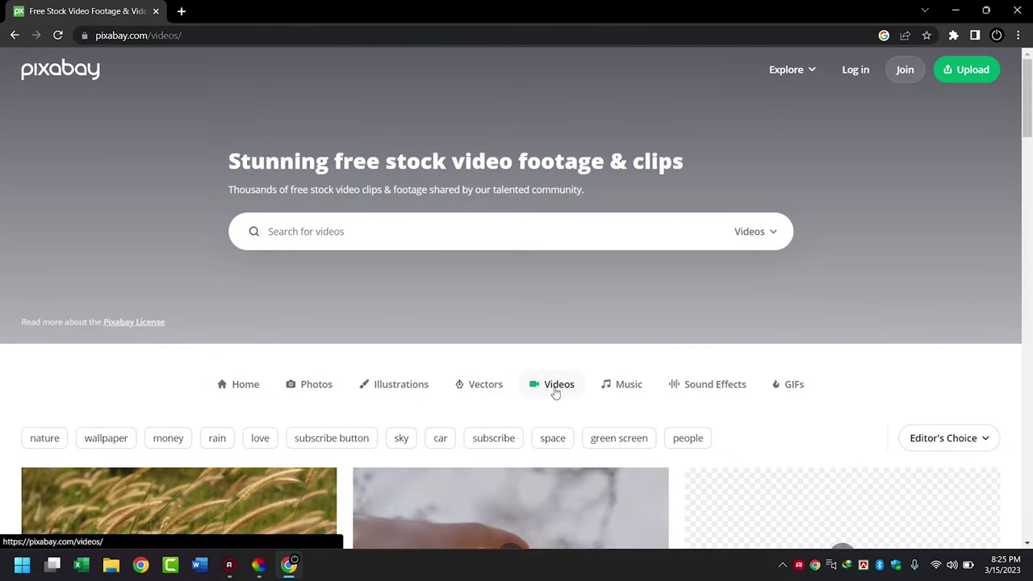
Browse Pixabay's free stock videos, open the reeds grass wind clip's page, and close the browser.
{"action": "scroll", "coordinate": [555, 393], "scroll_direction": "down", "scroll_amount": 4}
{"action": "scroll", "coordinate": [556, 393], "scroll_direction": "down", "scroll_amount": 1}
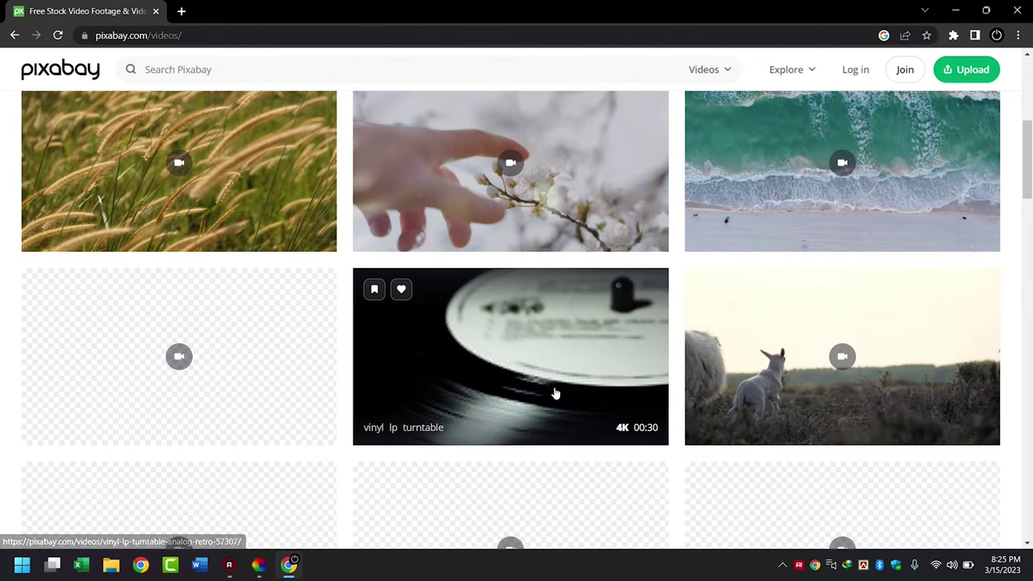
{"action": "scroll", "coordinate": [555, 393], "scroll_direction": "down", "scroll_amount": 2}
{"action": "scroll", "coordinate": [555, 393], "scroll_direction": "down", "scroll_amount": 6}
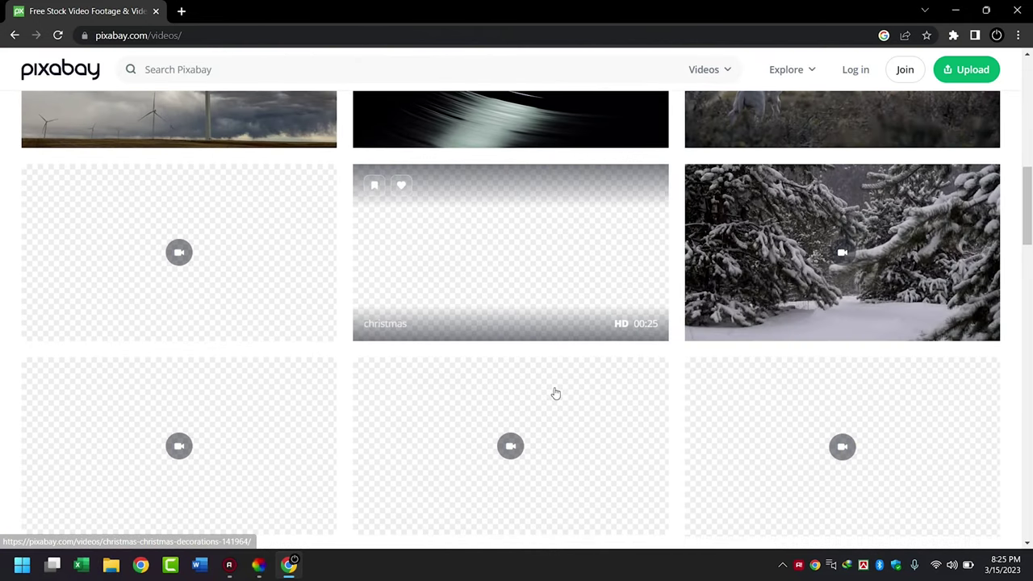
{"action": "scroll", "coordinate": [556, 393], "scroll_direction": "up", "scroll_amount": 5}
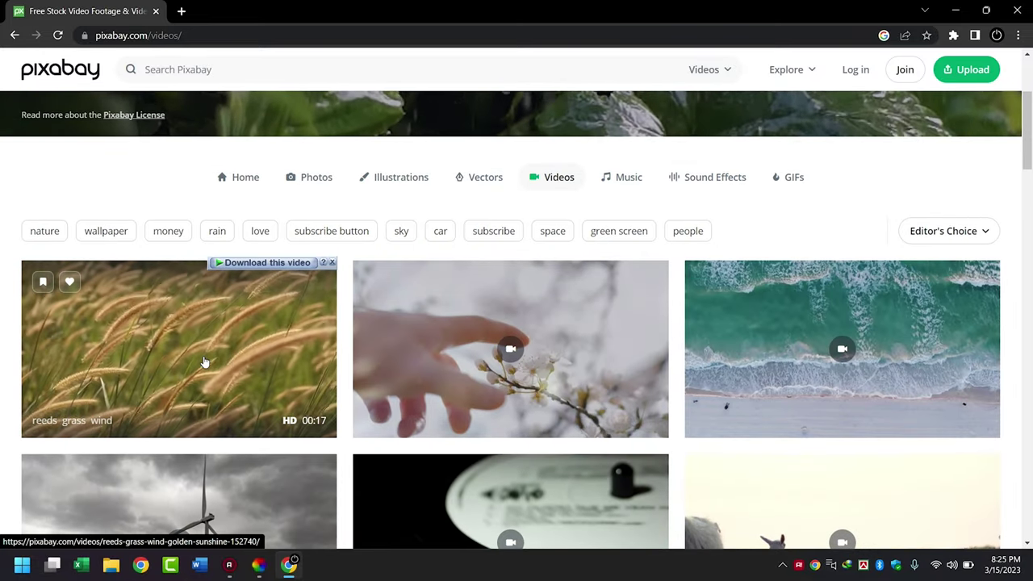
{"action": "left_click", "coordinate": [228, 363]}
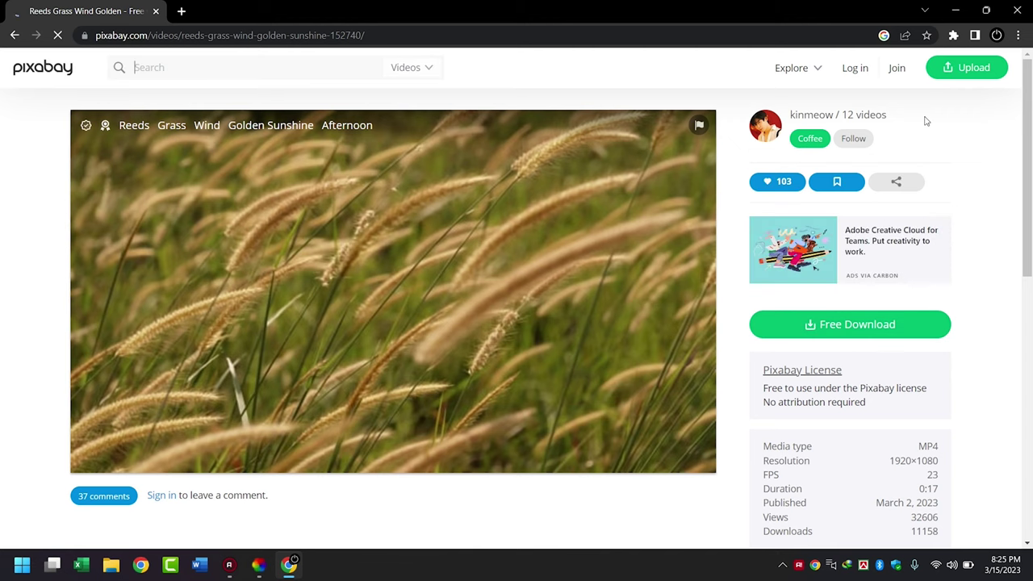
{"action": "left_click", "coordinate": [1018, 9]}
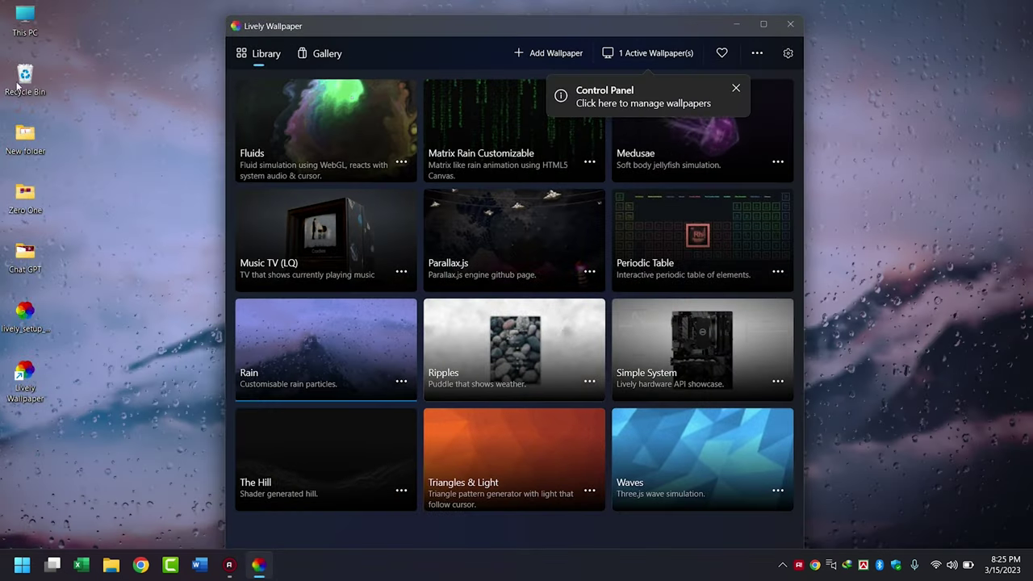
Copy today's four wallpaper videos from the Video folder in Downloads to the desktop.
{"action": "double_click", "coordinate": [25, 17]}
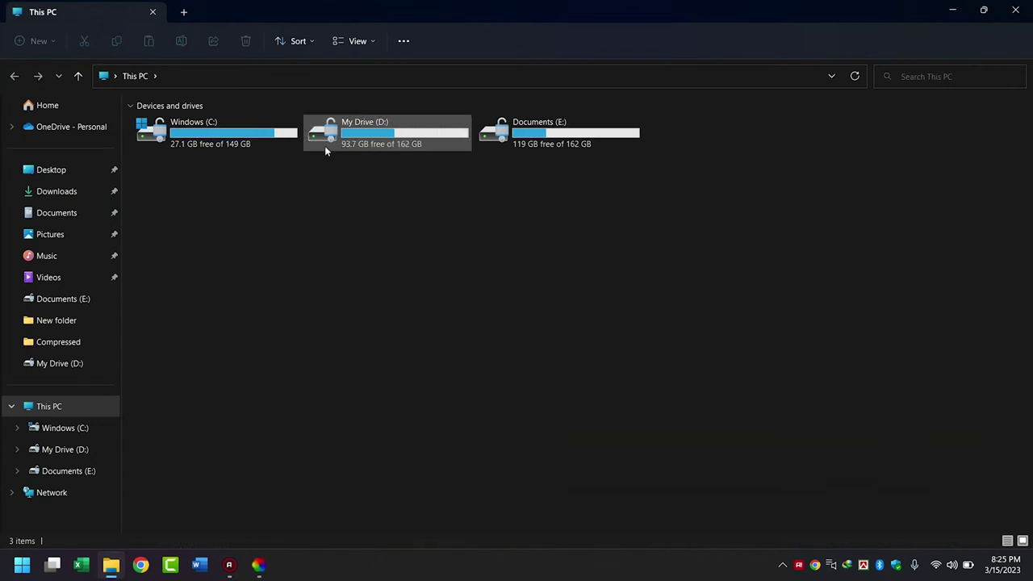
{"action": "left_click", "coordinate": [57, 191]}
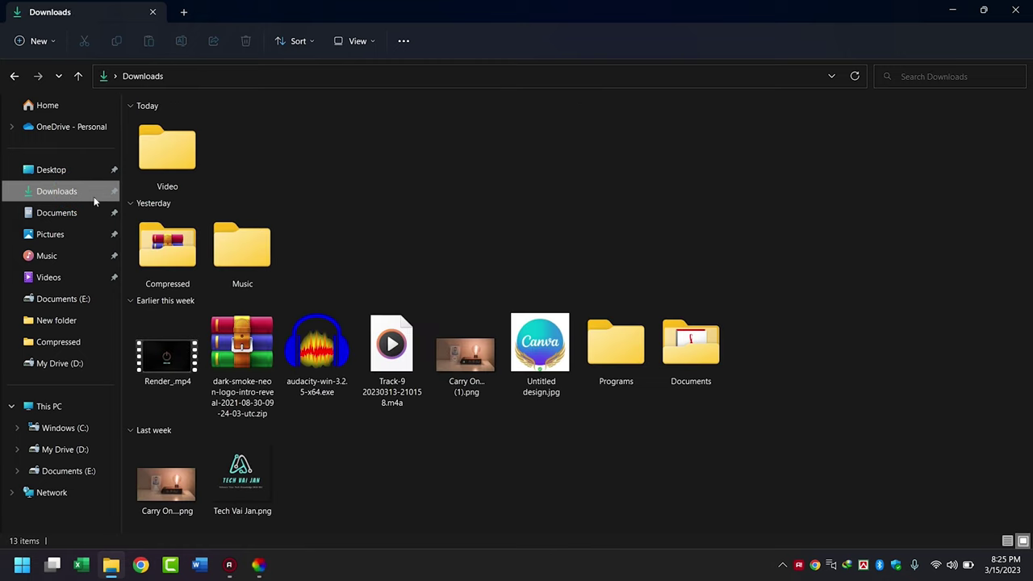
{"action": "double_click", "coordinate": [180, 156]}
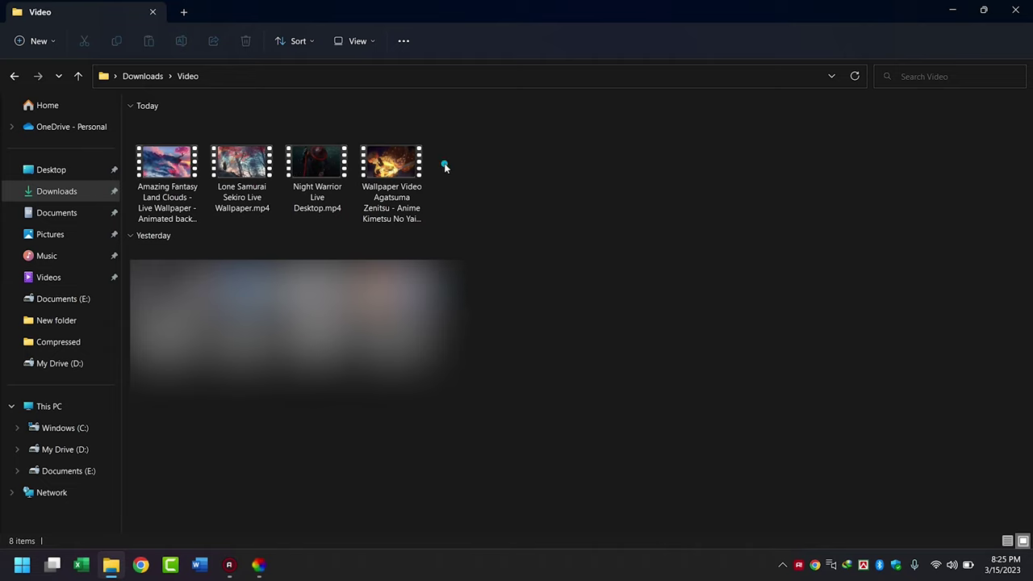
{"action": "left_click_drag", "start_coordinate": [445, 166], "coordinate": [174, 186]}
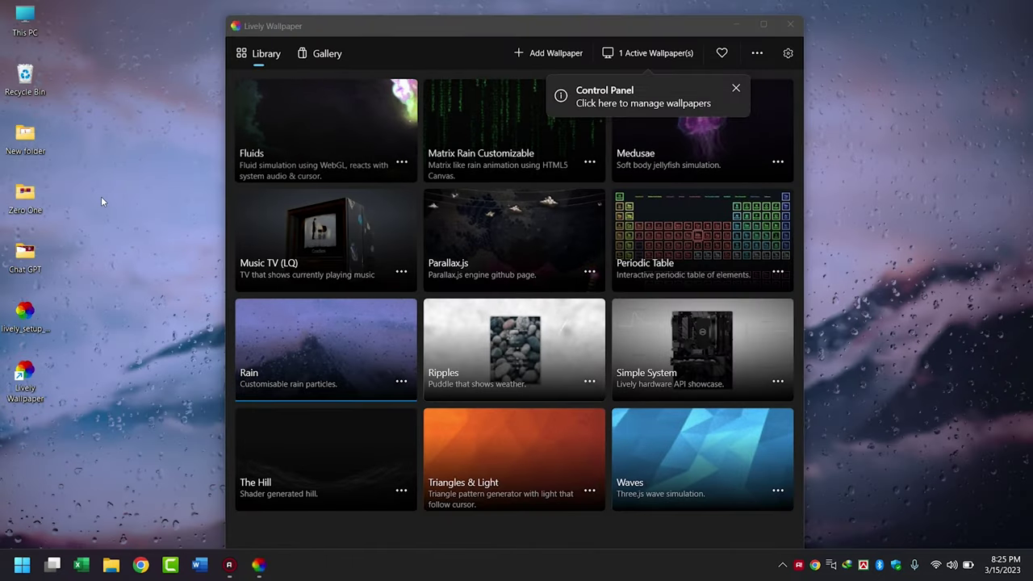
{"action": "key", "text": "ctrl+v"}
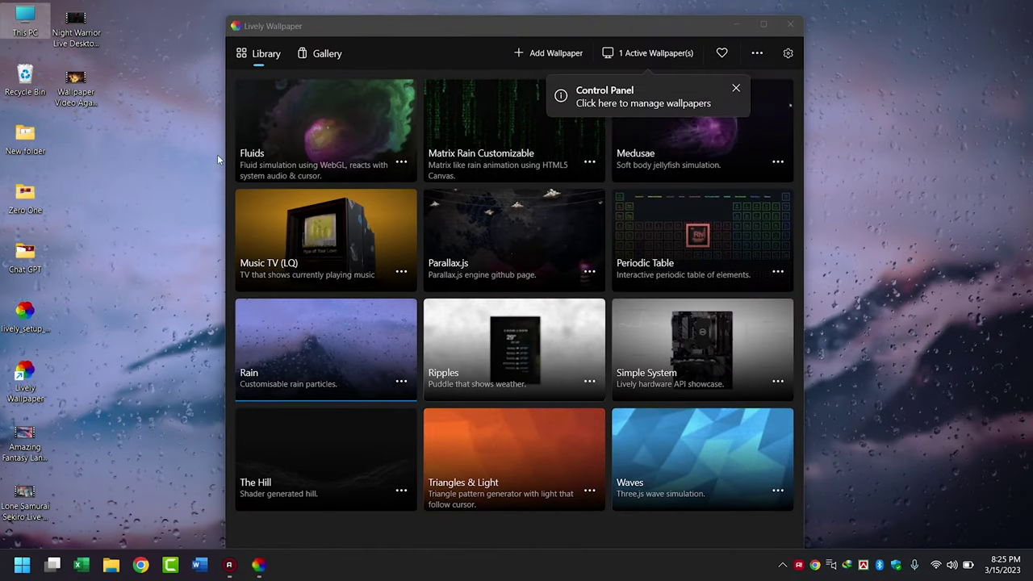
Add the four wallpaper videos on the desktop to the Lively Wallpaper library together, accepting the default details for each.
{"action": "left_click_drag", "start_coordinate": [114, 4], "coordinate": [53, 134]}
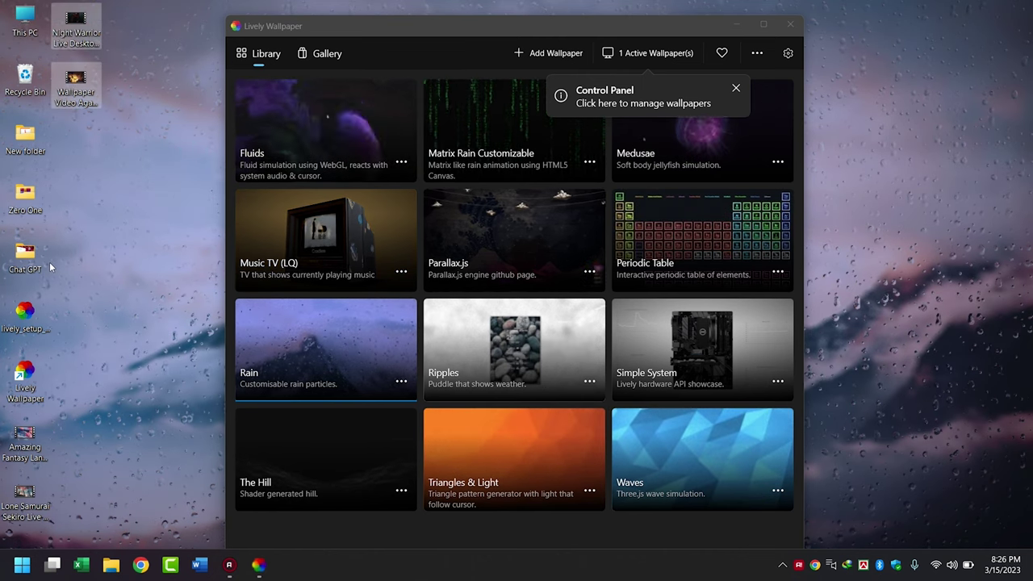
{"action": "left_click", "coordinate": [33, 468], "text": "ctrl"}
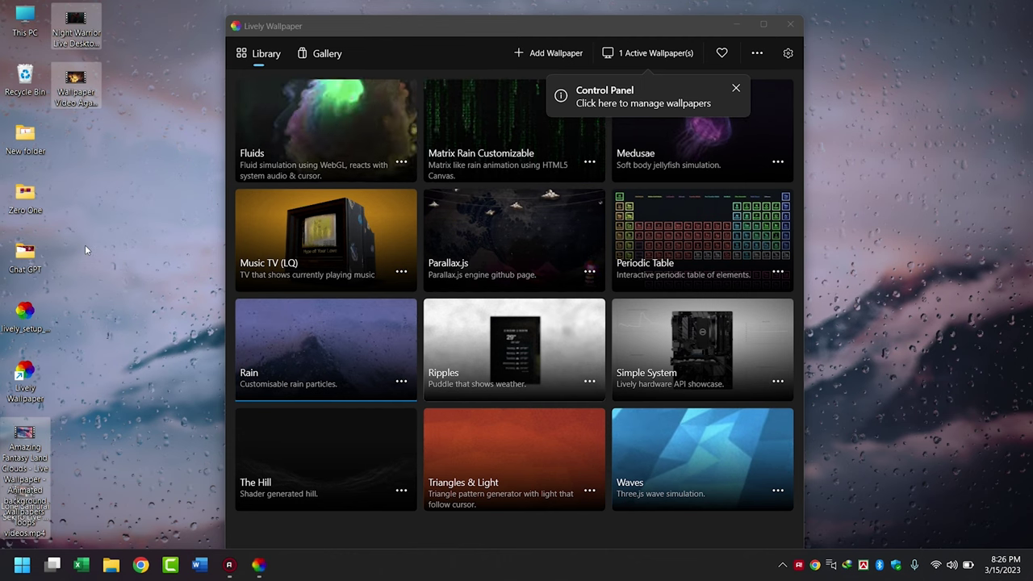
{"action": "left_click_drag", "start_coordinate": [75, 84], "coordinate": [76, 83]}
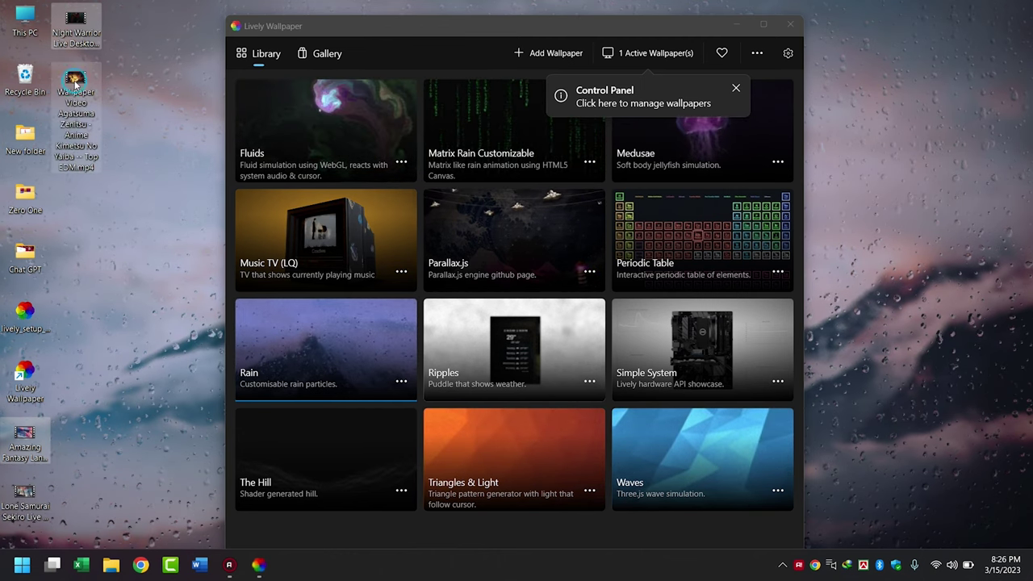
{"action": "left_click", "coordinate": [30, 525], "text": "ctrl"}
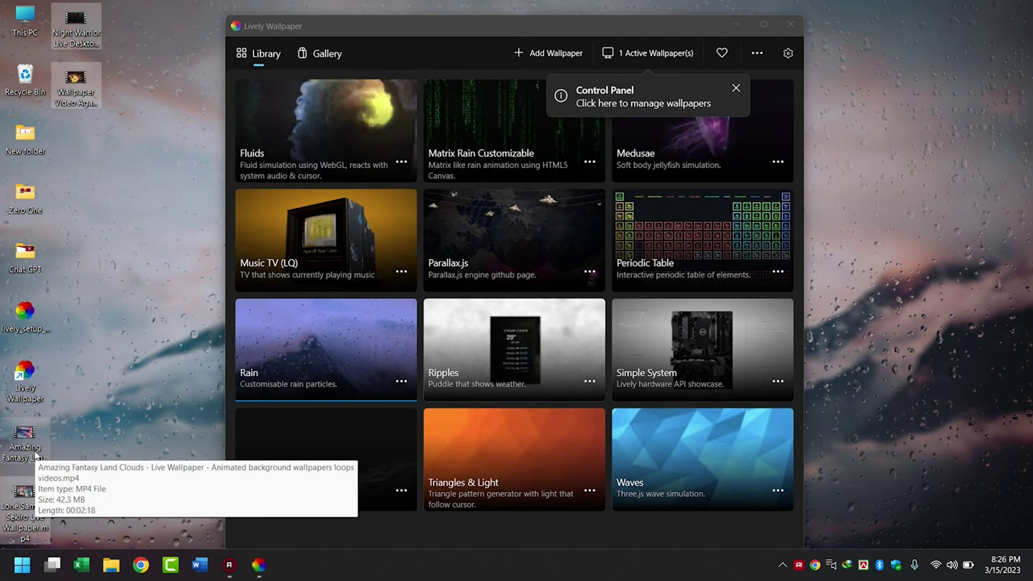
{"action": "left_click_drag", "start_coordinate": [35, 457], "coordinate": [529, 338]}
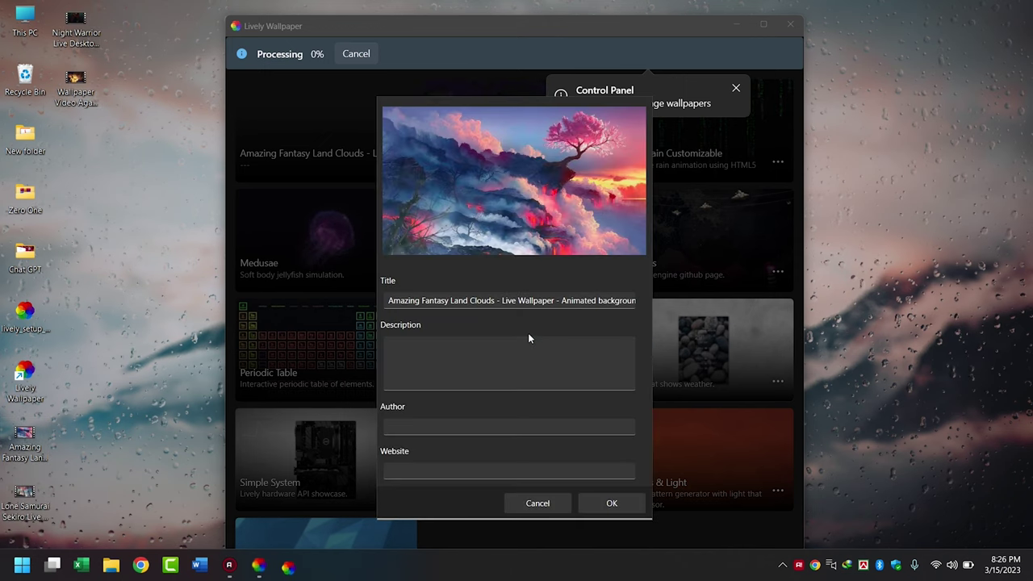
{"action": "left_click", "coordinate": [609, 503]}
{"action": "left_click", "coordinate": [601, 503]}
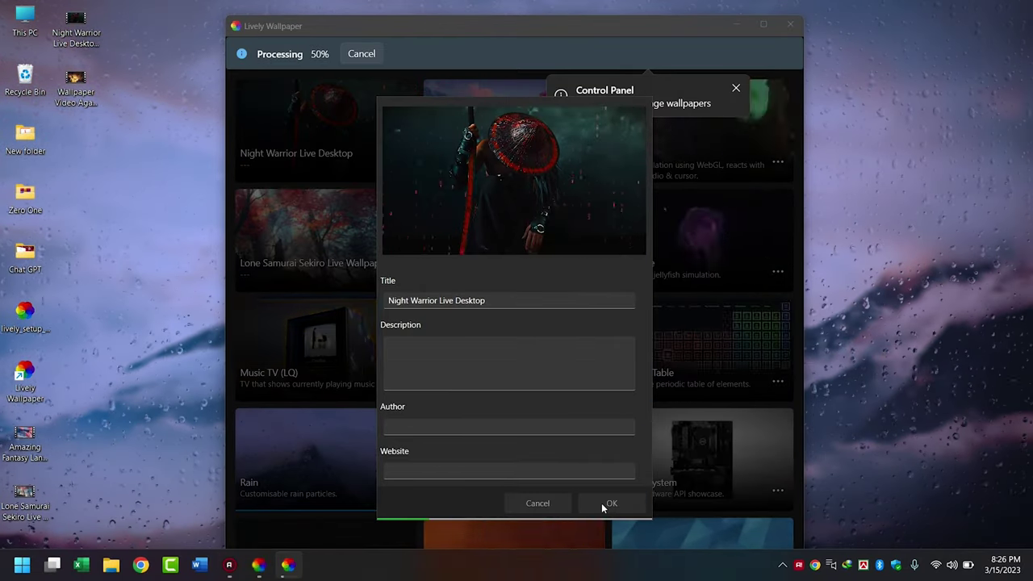
{"action": "left_click", "coordinate": [602, 502]}
{"action": "left_click", "coordinate": [601, 503]}
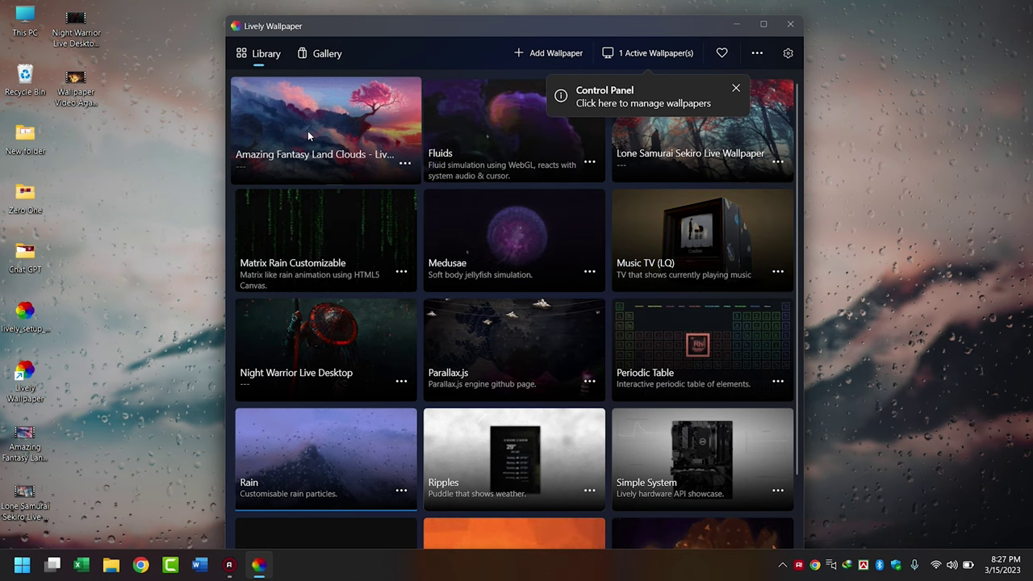
Apply the Night Warrior Live Desktop wallpaper and view it, and replace it with Amazing Fantasy Land Clouds, viewed on the uncovered desktop.
{"action": "left_click", "coordinate": [363, 355]}
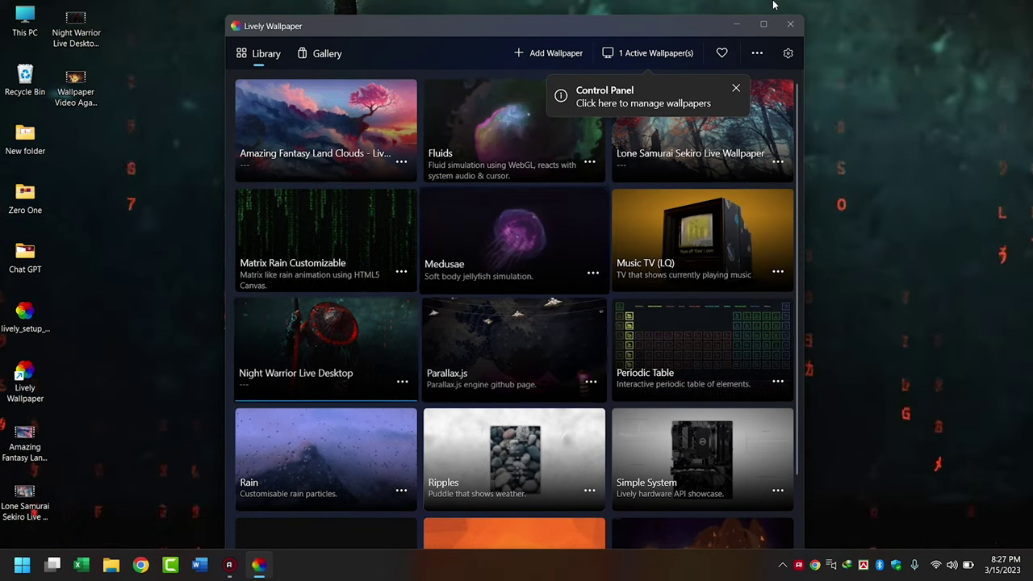
{"action": "left_click", "coordinate": [736, 25]}
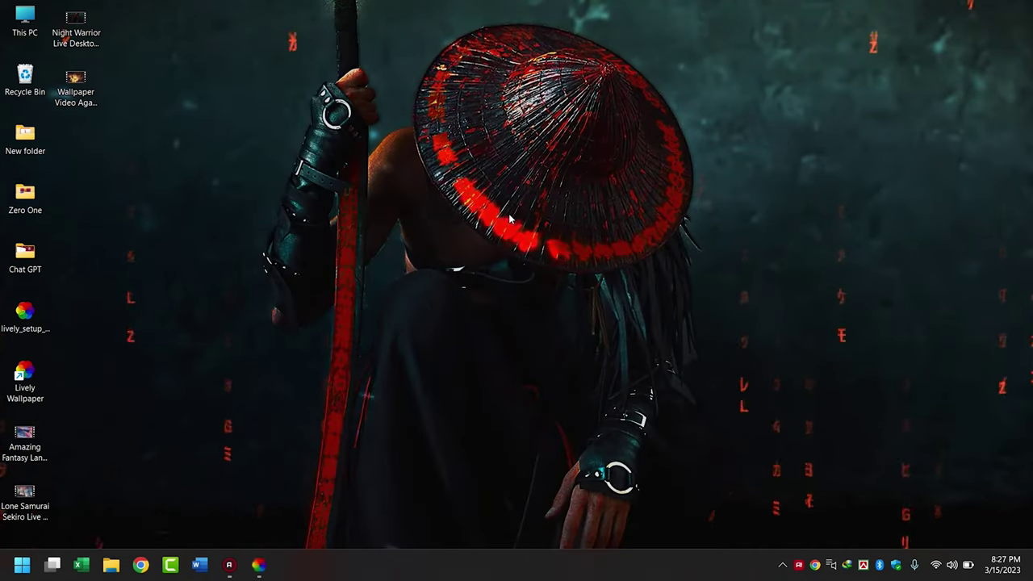
{"action": "left_click", "coordinate": [258, 567]}
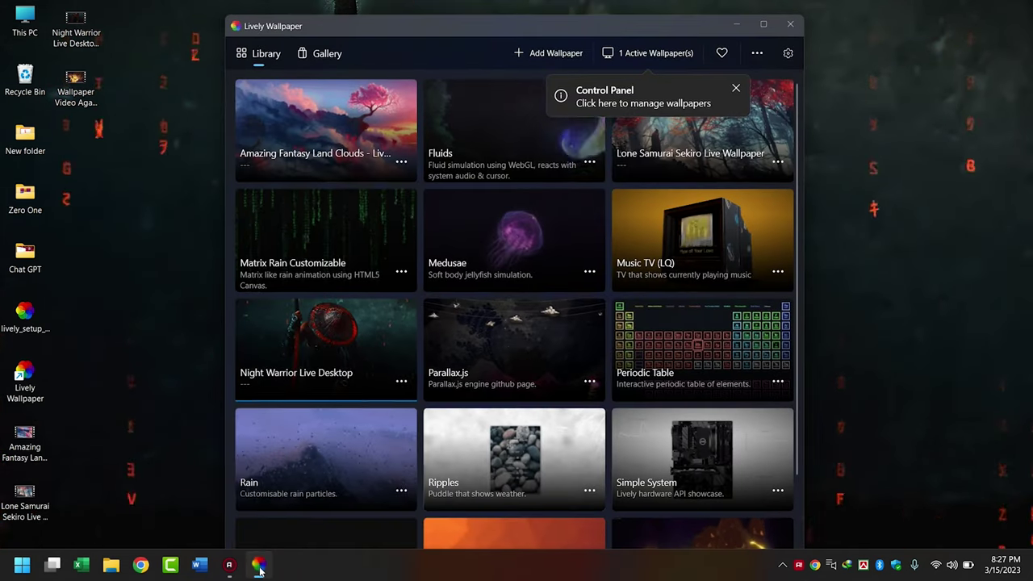
{"action": "left_click", "coordinate": [331, 144]}
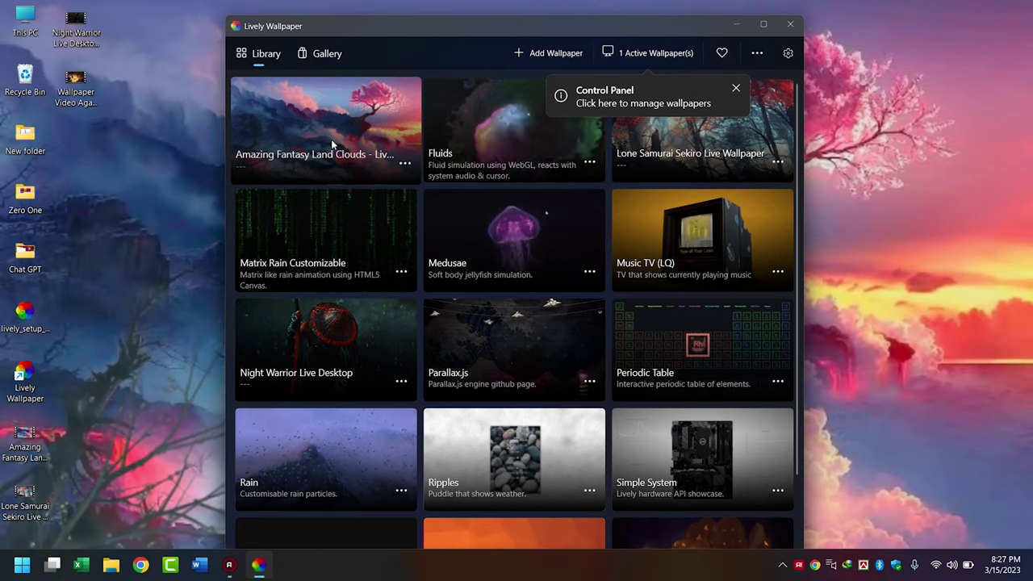
{"action": "left_click", "coordinate": [739, 25]}
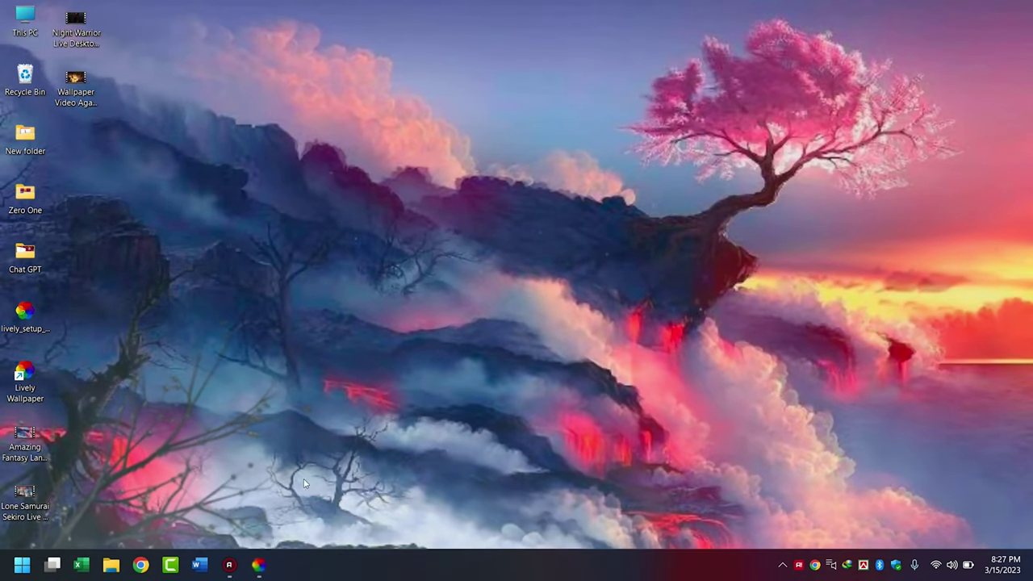